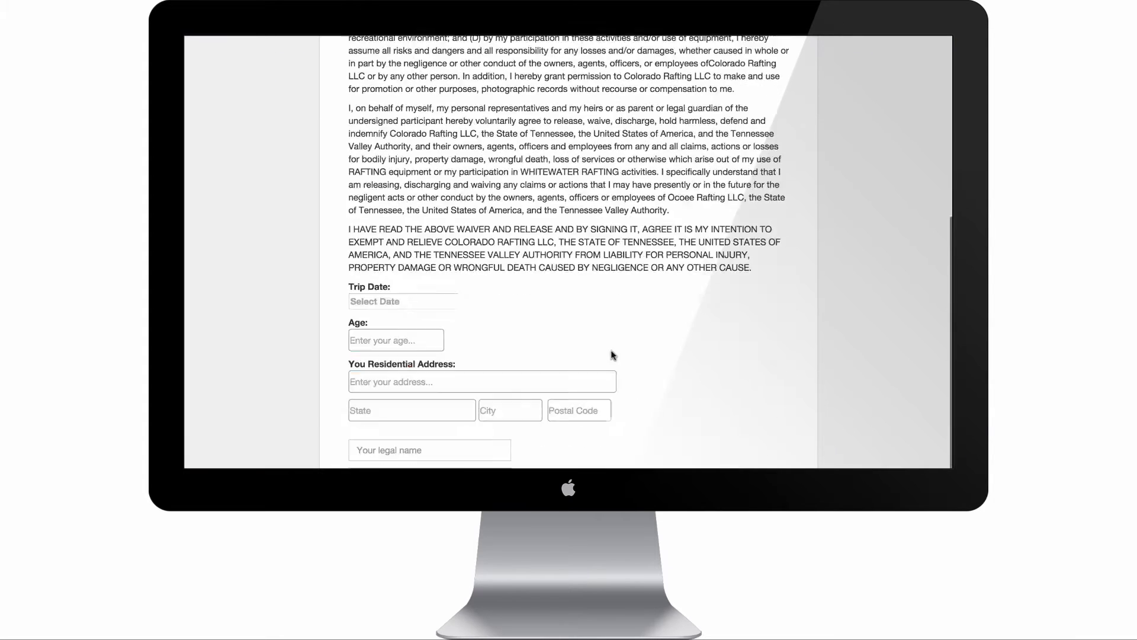
- Open the signature box to sign the filled-in waiver
{"action": "left_click", "coordinate": [402, 408]}
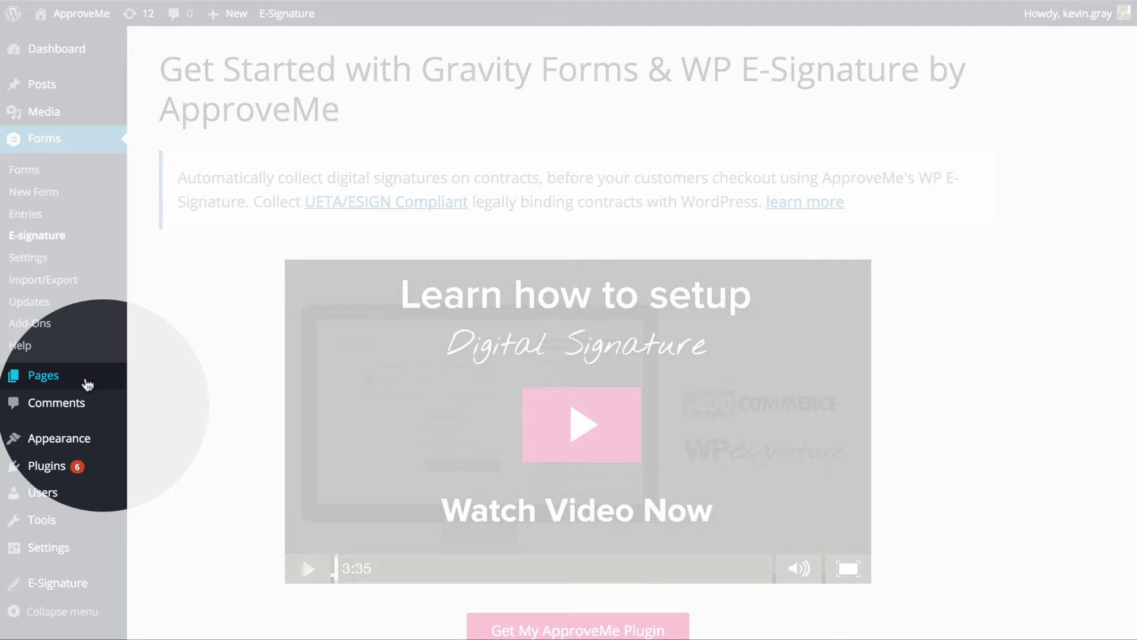
- Create a blank page titled 'Terms of Service' and publish it
{"action": "mouse_move", "coordinate": [108, 382]}
{"action": "left_click", "coordinate": [155, 402]}
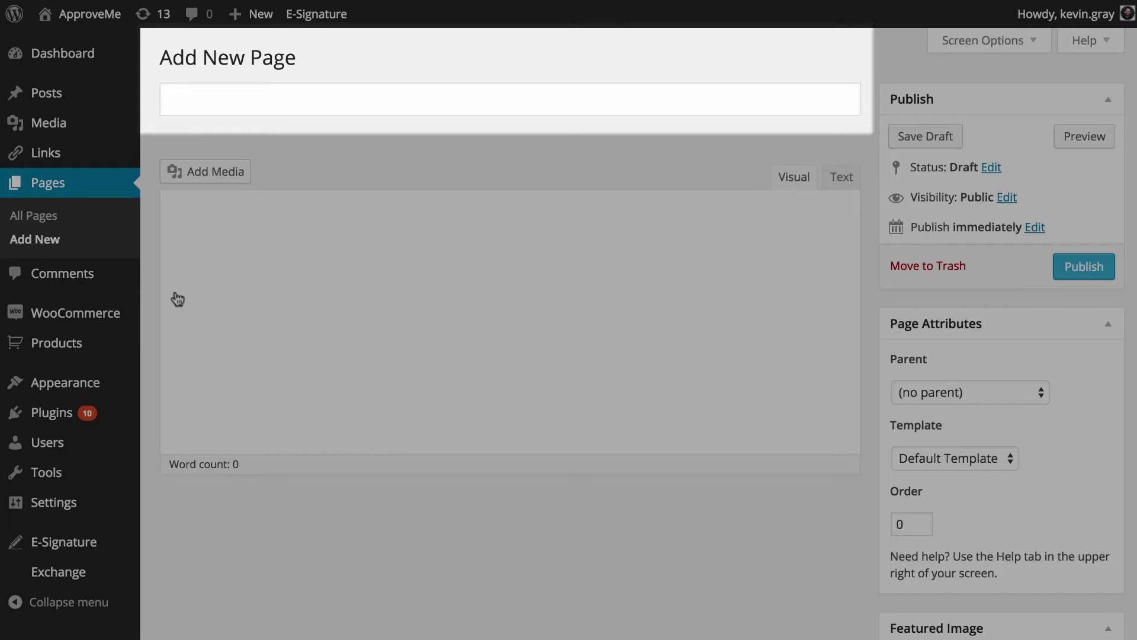
{"action": "type", "text": "Ter"}
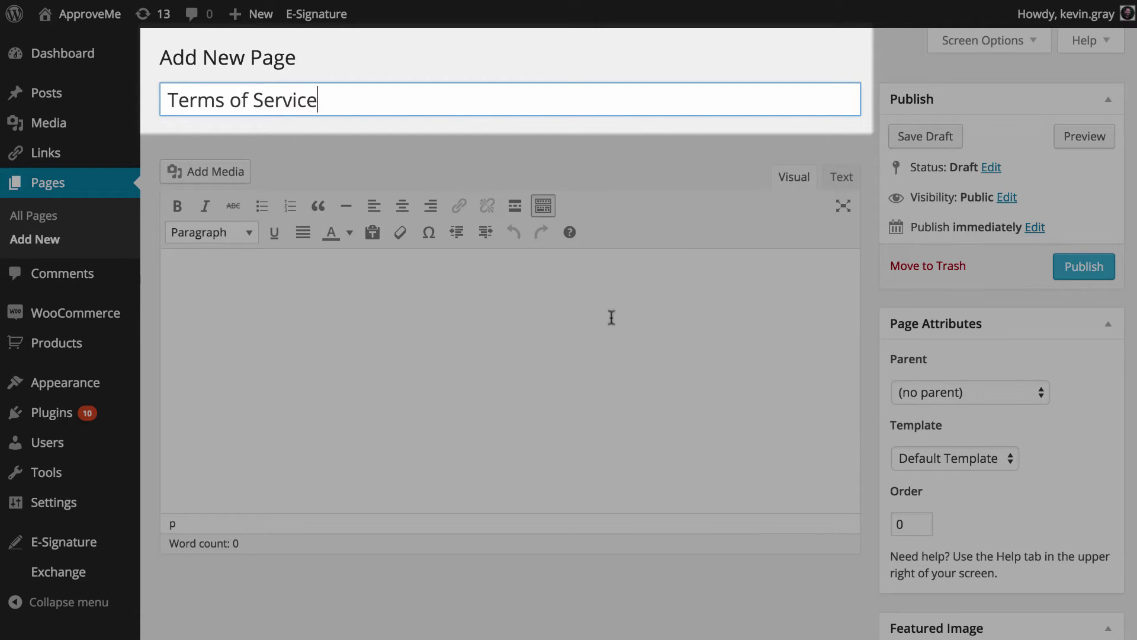
{"action": "type", "text": "ms of Service"}
{"action": "left_click", "coordinate": [1084, 267]}
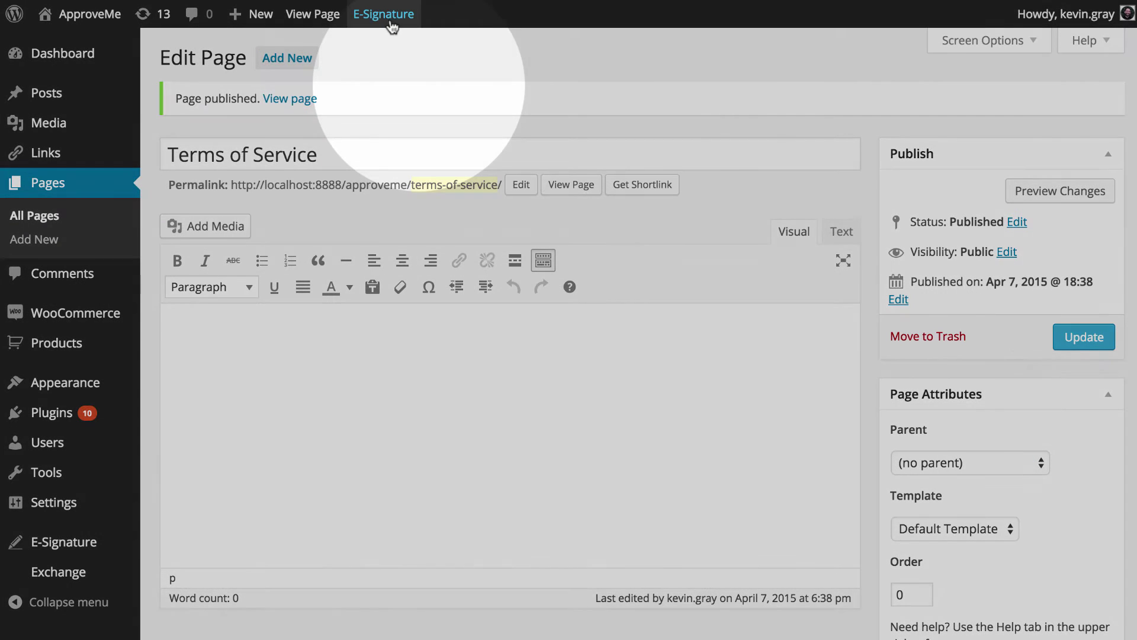
- Start a new stand-alone E-Signature document named 'Web Design Proposal'
{"action": "mouse_move", "coordinate": [383, 20]}
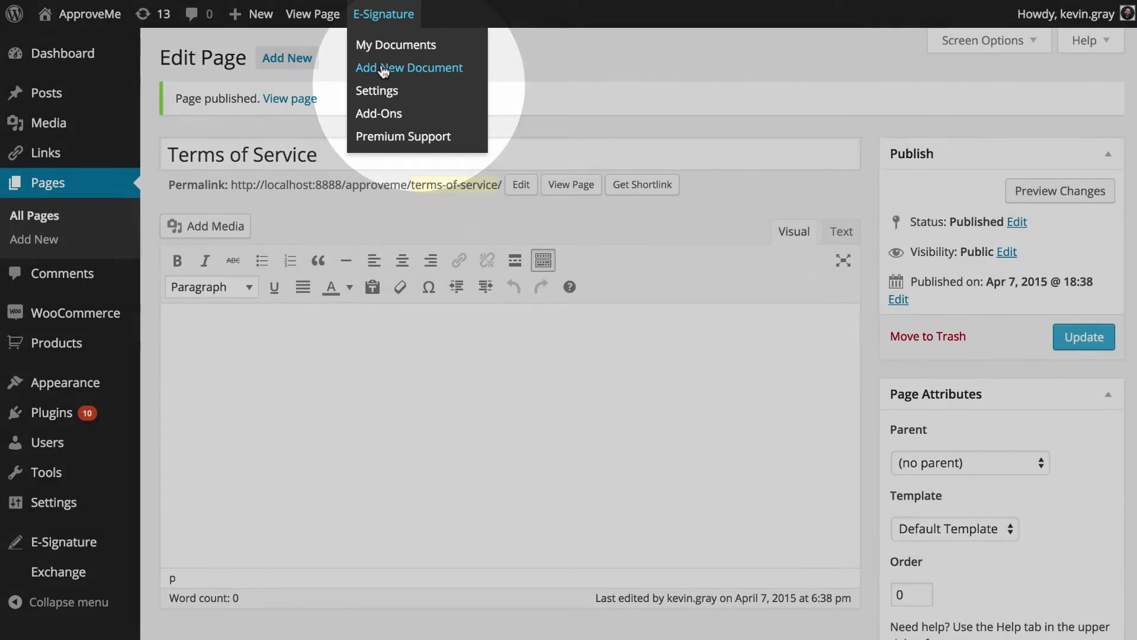
{"action": "left_click", "coordinate": [382, 69]}
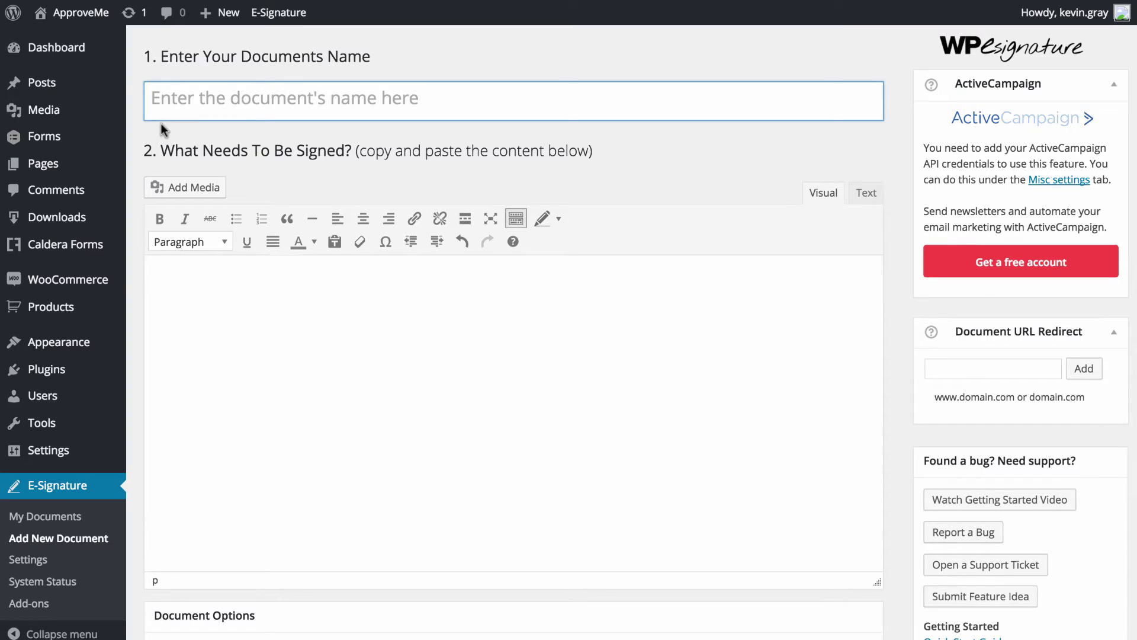
{"action": "type", "text": "Web Design Proposal"}
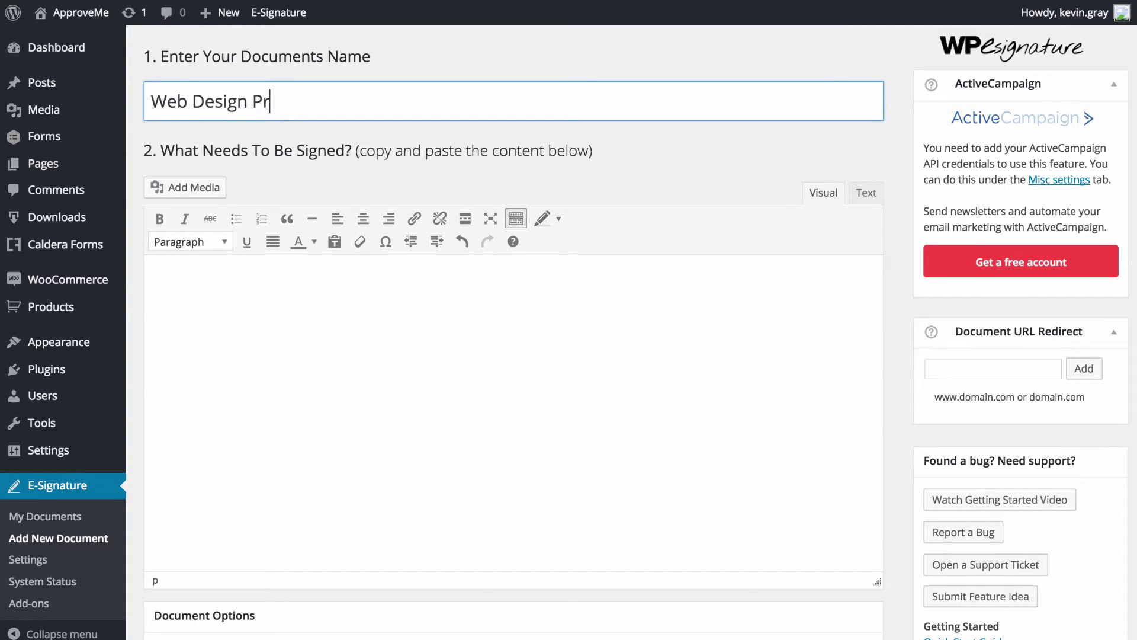
- Paste the web design contract text into the document body, followed by a blank line
{"action": "left_click", "coordinate": [158, 277]}
{"action": "key", "text": "ctrl+v"}
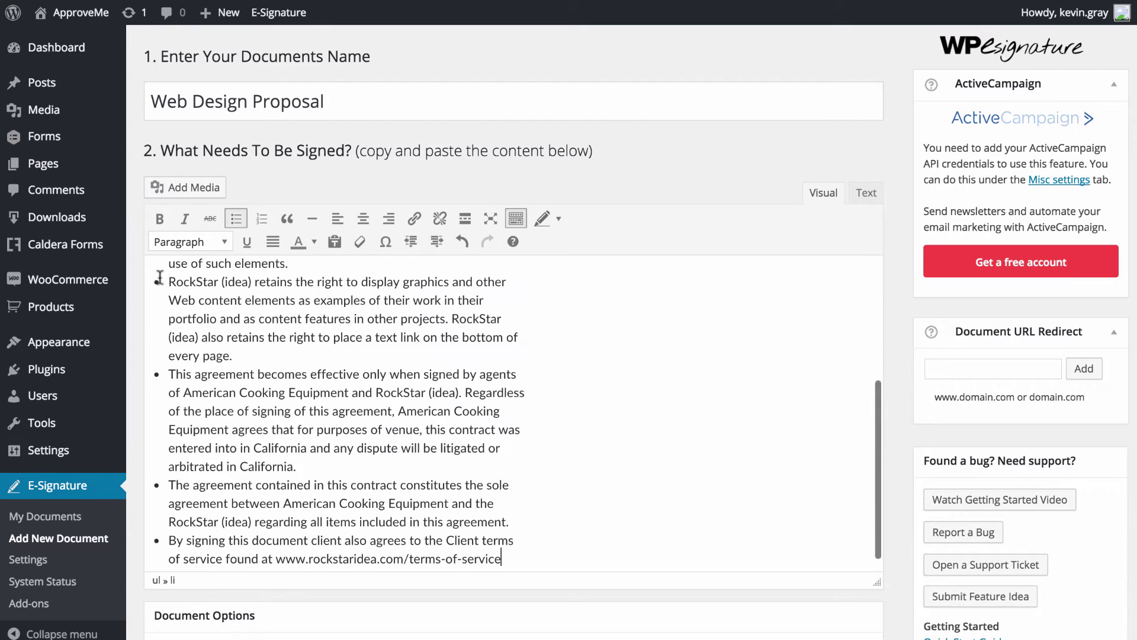
{"action": "scroll", "coordinate": [242, 344], "scroll_direction": "down", "scroll_amount": 1}
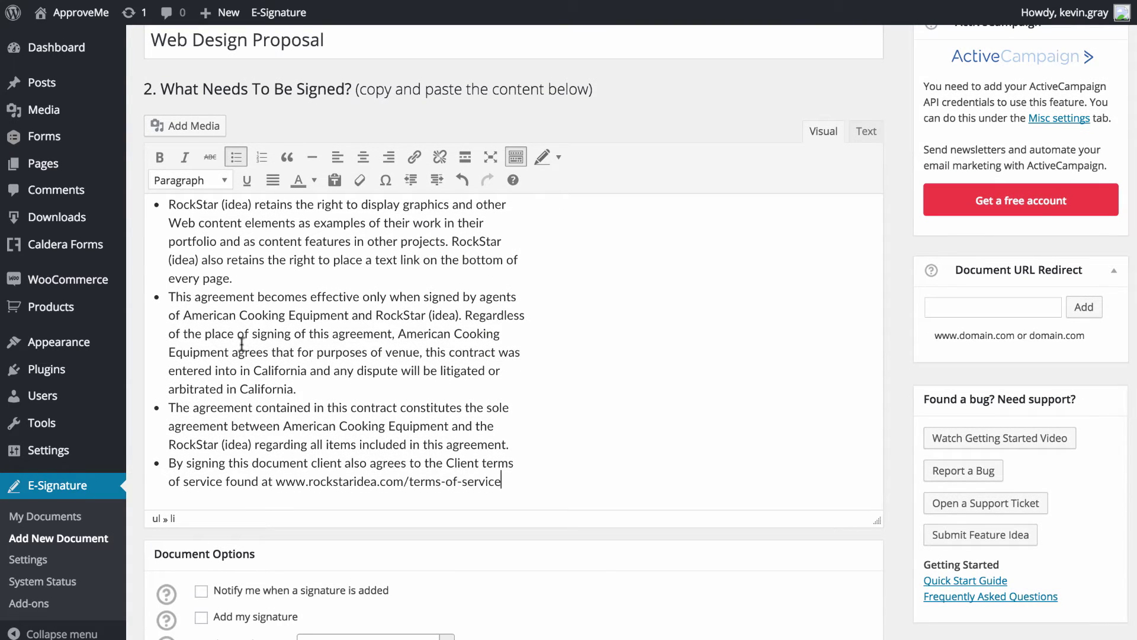
{"action": "key", "text": "Return"}
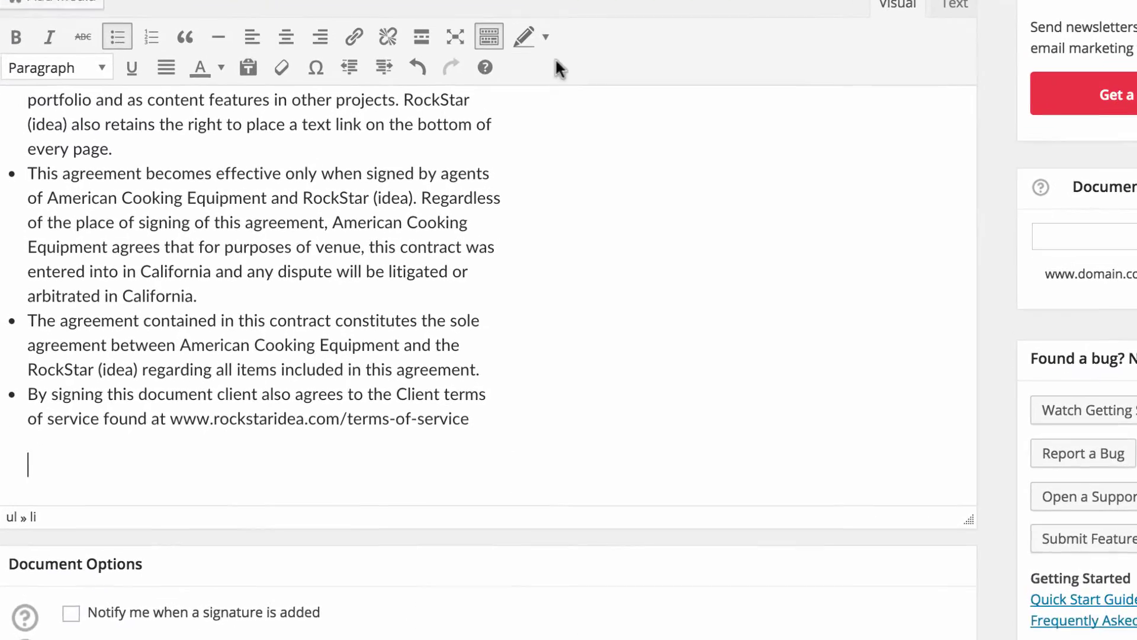
- Insert the Web Project Request Form's Describe Your Project field shortcode below the contract
{"action": "left_click", "coordinate": [545, 37]}
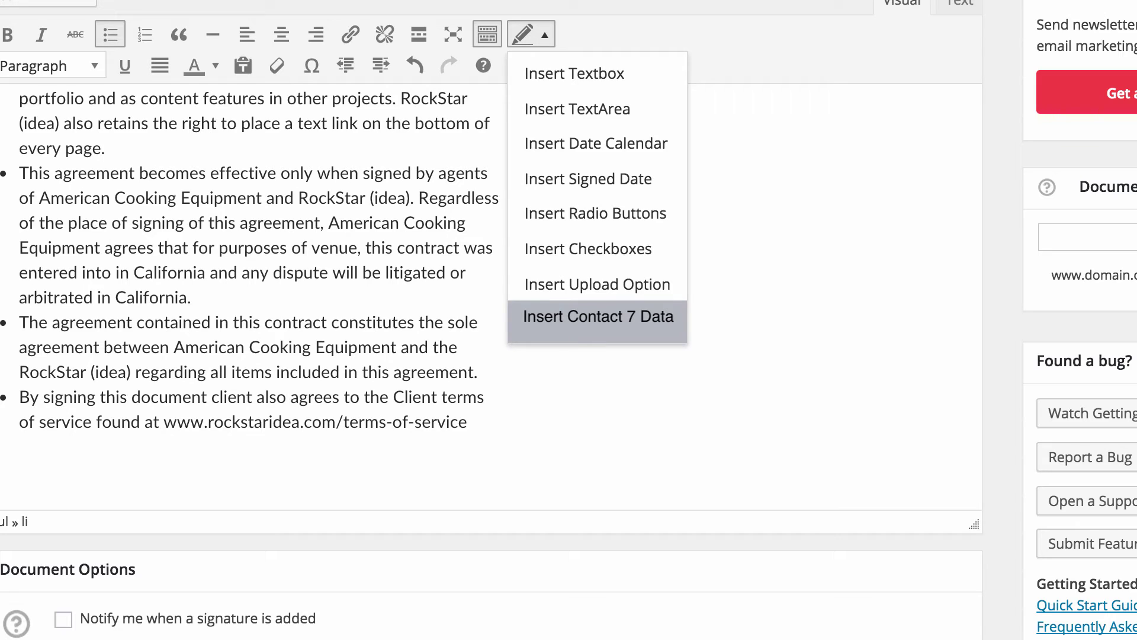
{"action": "left_click", "coordinate": [574, 323]}
{"action": "left_click", "coordinate": [569, 307]}
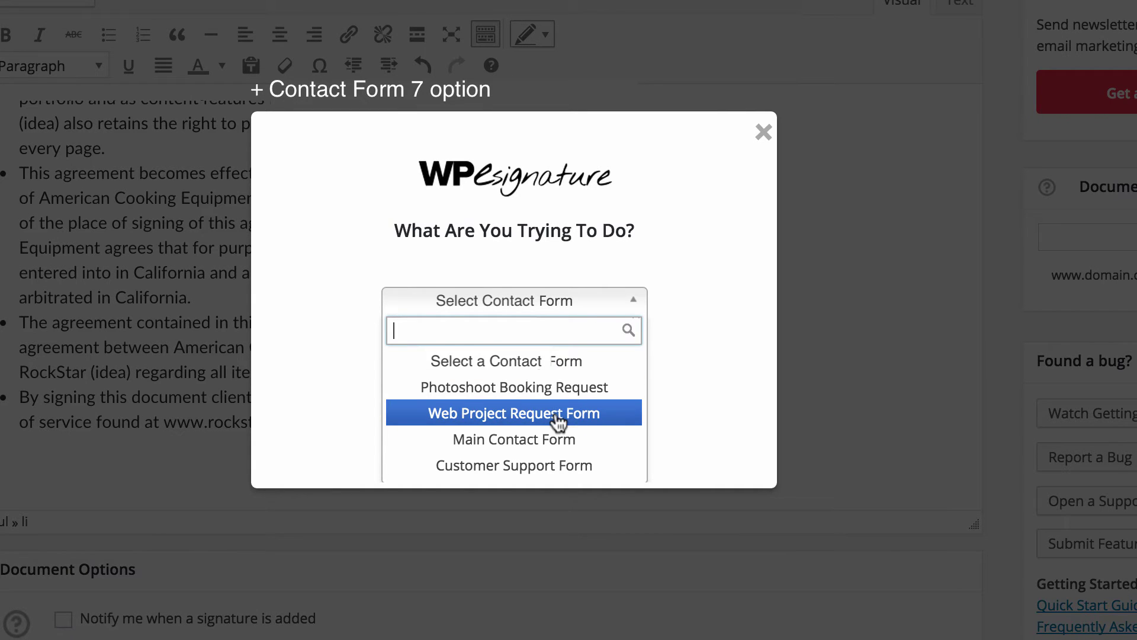
{"action": "left_click", "coordinate": [557, 421]}
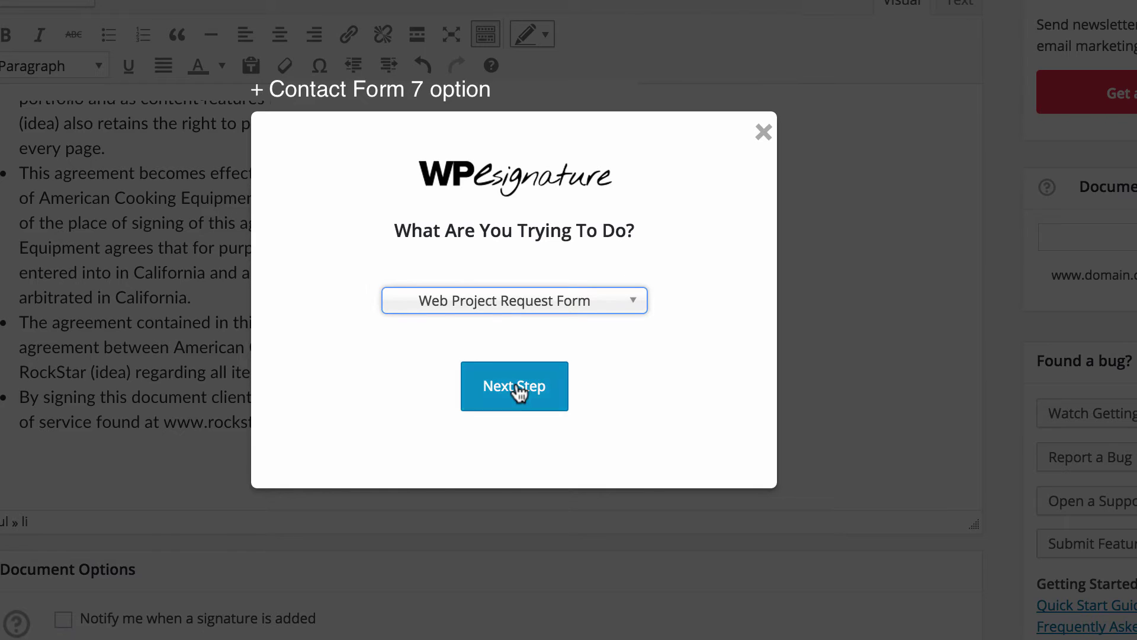
{"action": "left_click", "coordinate": [517, 388]}
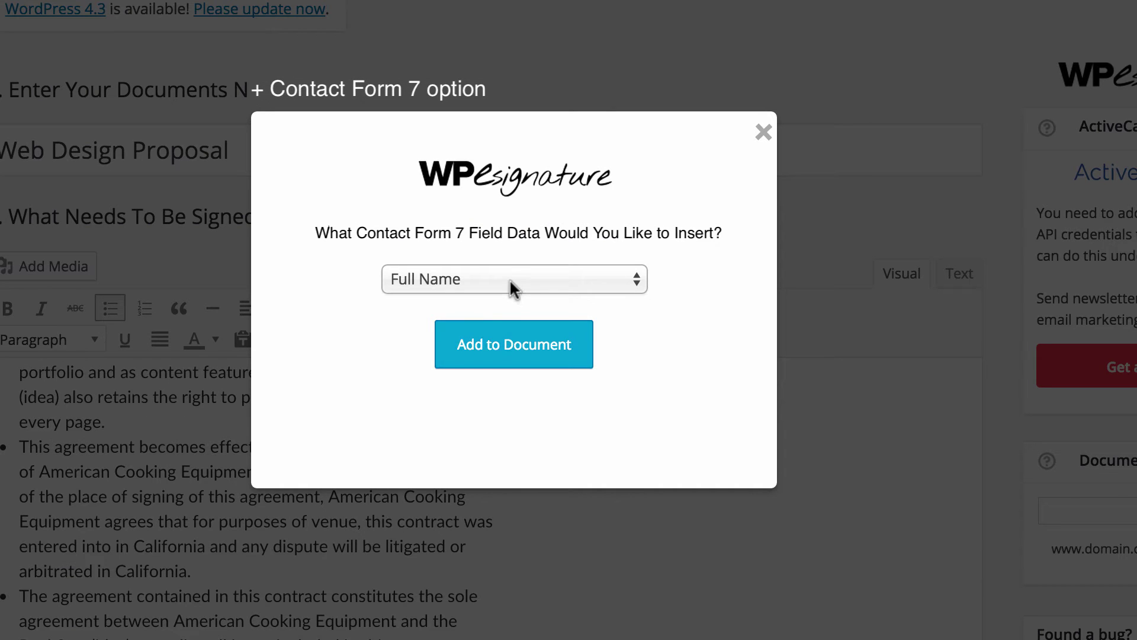
{"action": "left_click", "coordinate": [510, 278]}
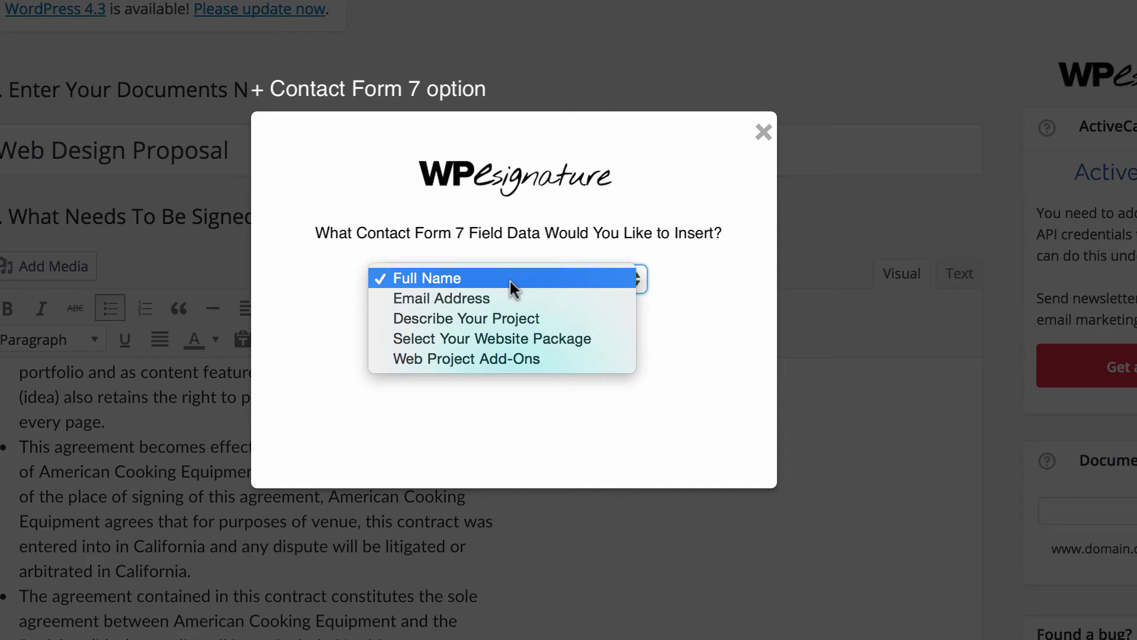
{"action": "left_click", "coordinate": [513, 318]}
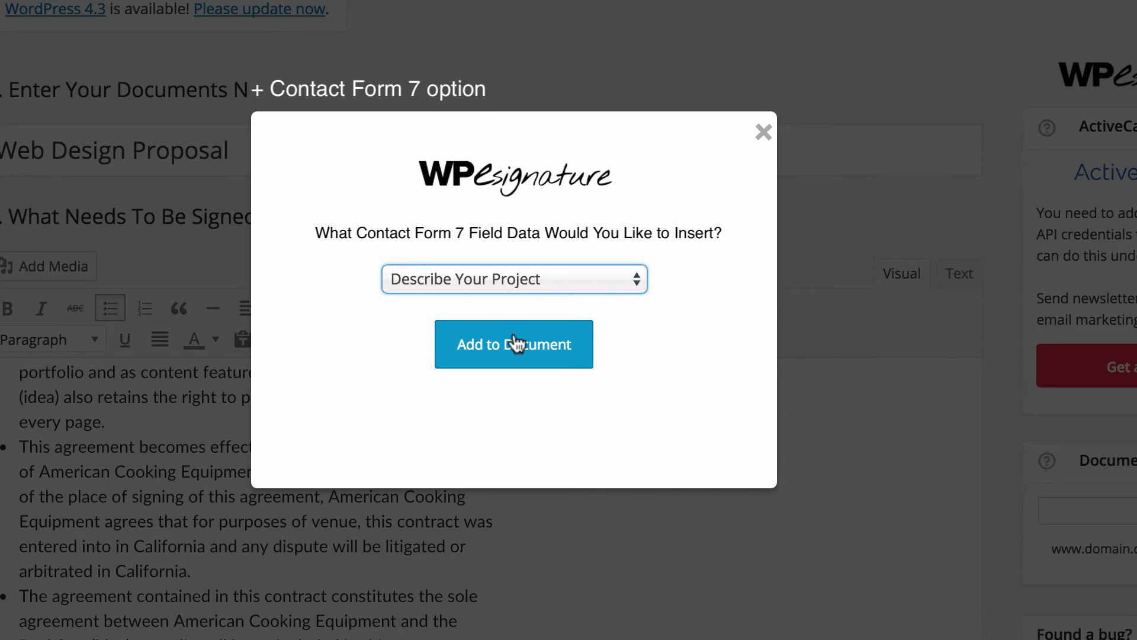
{"action": "left_click", "coordinate": [515, 343]}
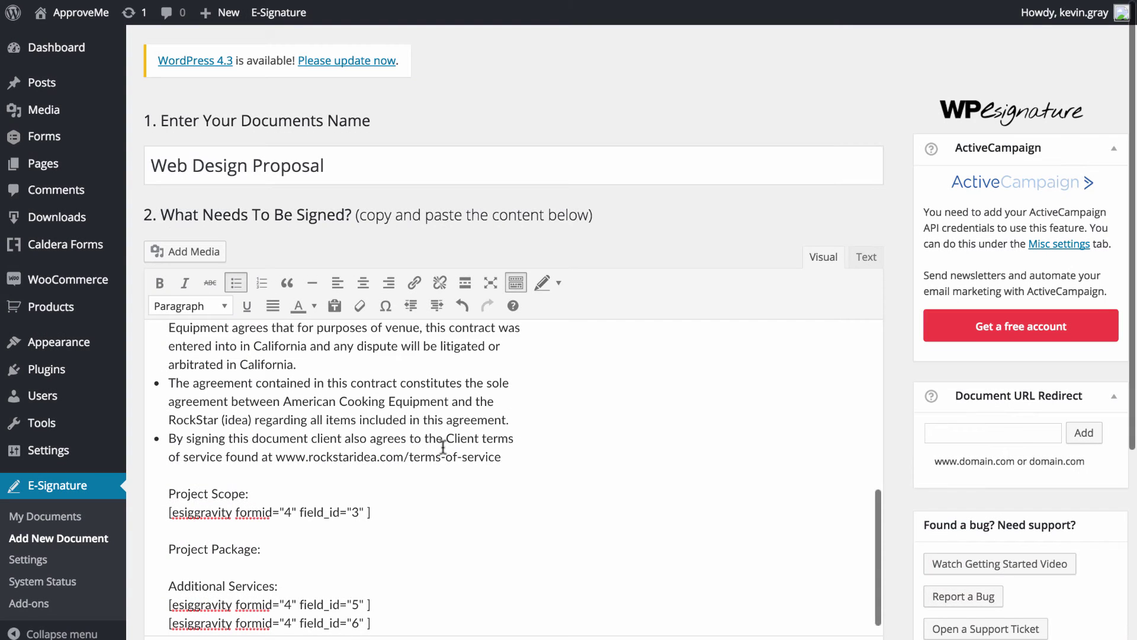
- Move the field 6 shortcode under the Project Package heading
{"action": "left_click", "coordinate": [168, 622], "text": "shift"}
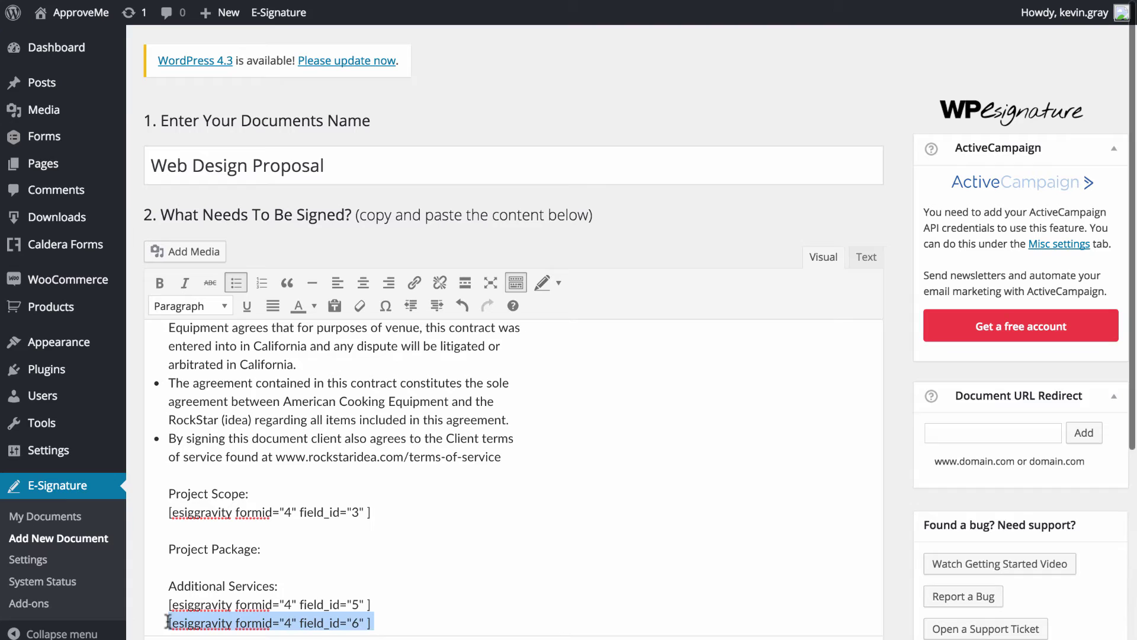
{"action": "left_click_drag", "start_coordinate": [182, 615], "coordinate": [203, 570]}
{"action": "key", "text": "Return"}
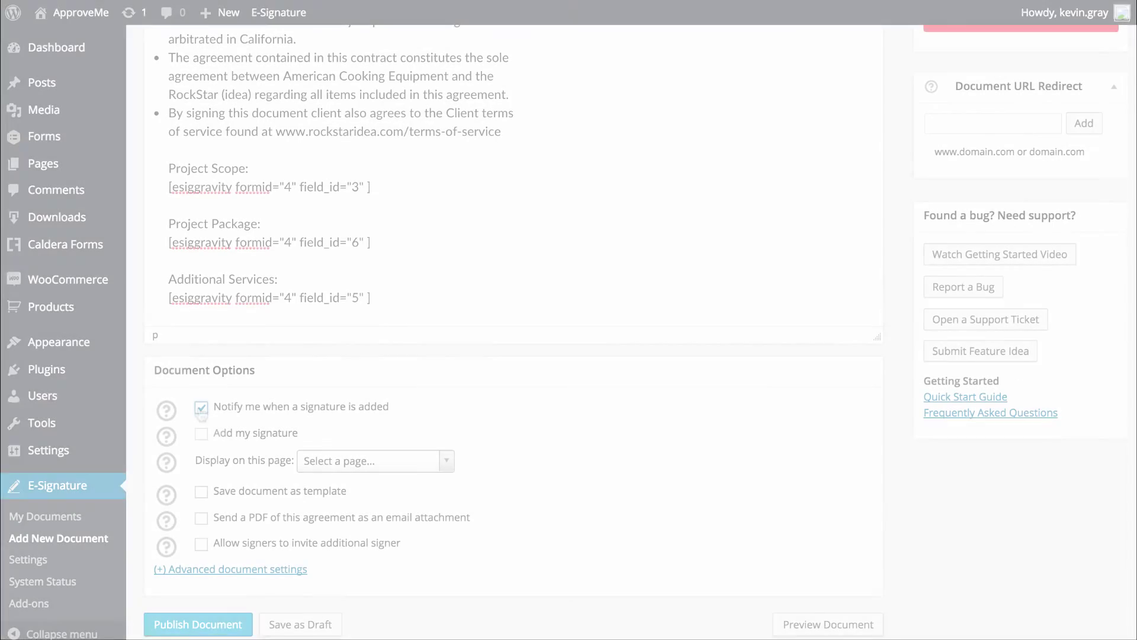
- Add your signature, show it on the Web Design Proposal page, attach a PDF, and publish
{"action": "left_click", "coordinate": [202, 434]}
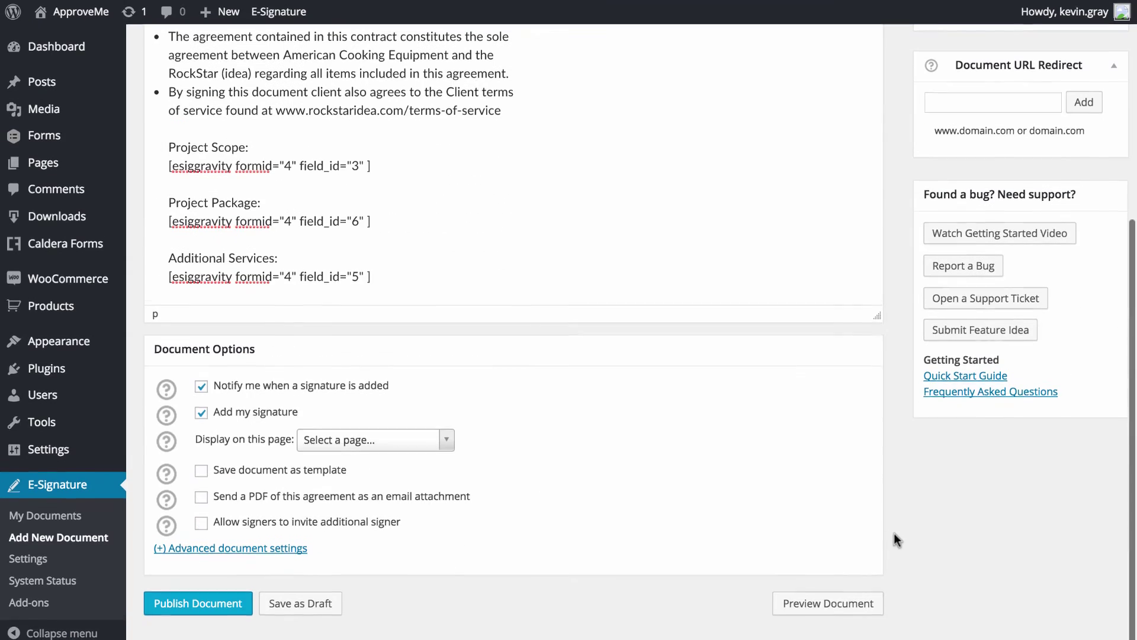
{"action": "left_click", "coordinate": [363, 443]}
{"action": "scroll", "coordinate": [375, 540], "scroll_direction": "down", "scroll_amount": 5}
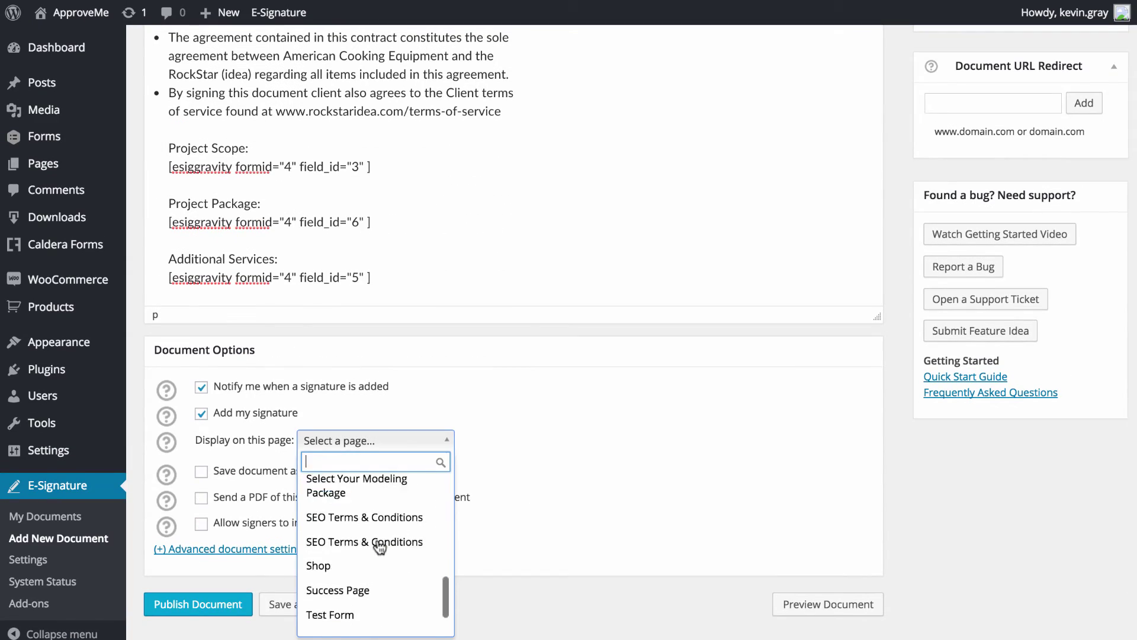
{"action": "left_click", "coordinate": [381, 614]}
{"action": "left_click", "coordinate": [202, 501]}
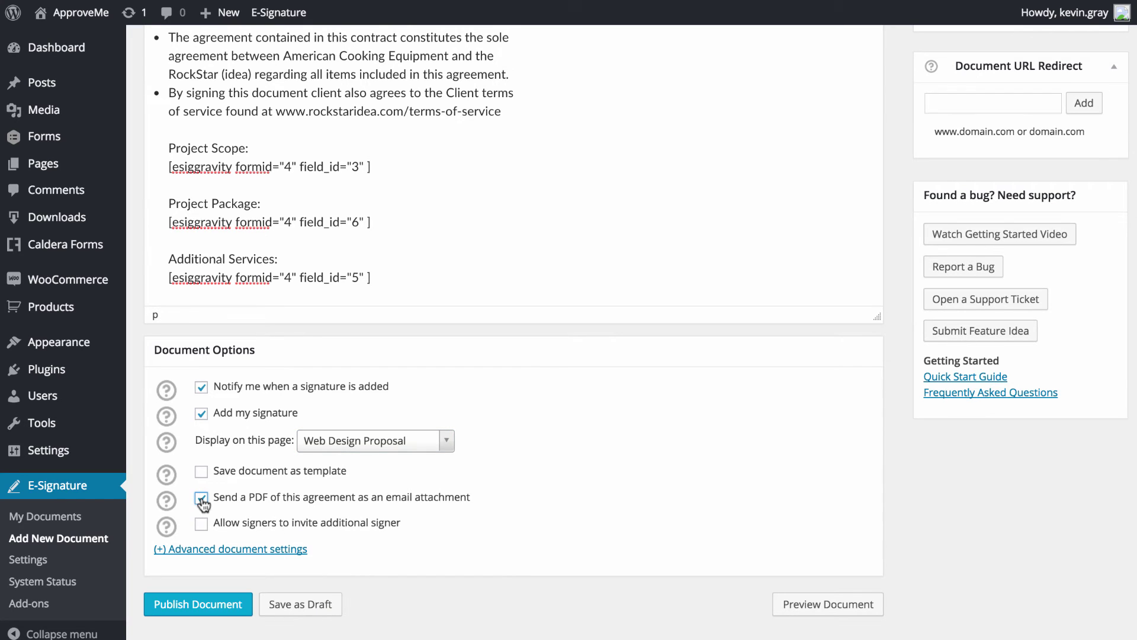
{"action": "left_click", "coordinate": [209, 605]}
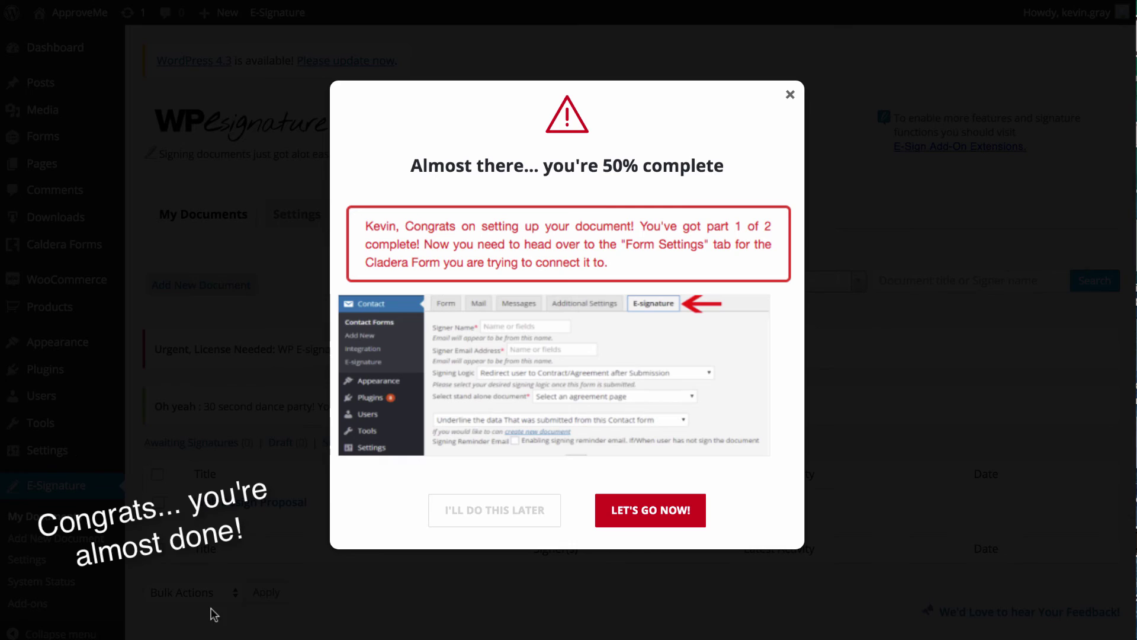
- In the Web Proposal form's e-signature settings, set signer name to your-name and email to your-email
{"action": "left_click", "coordinate": [650, 510]}
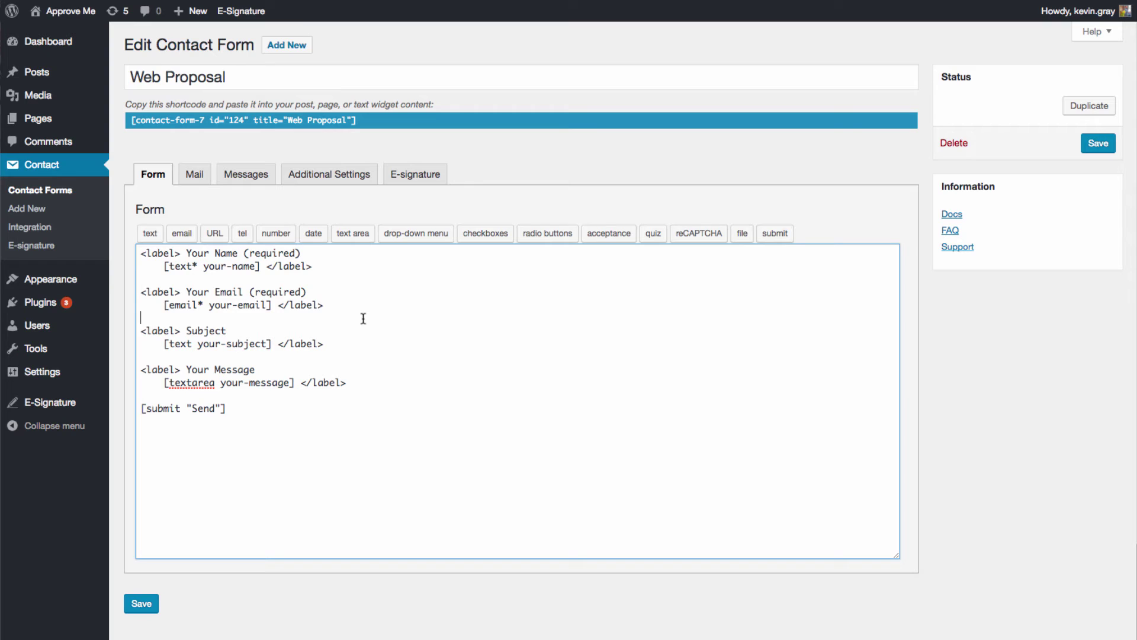
{"action": "left_click", "coordinate": [419, 176]}
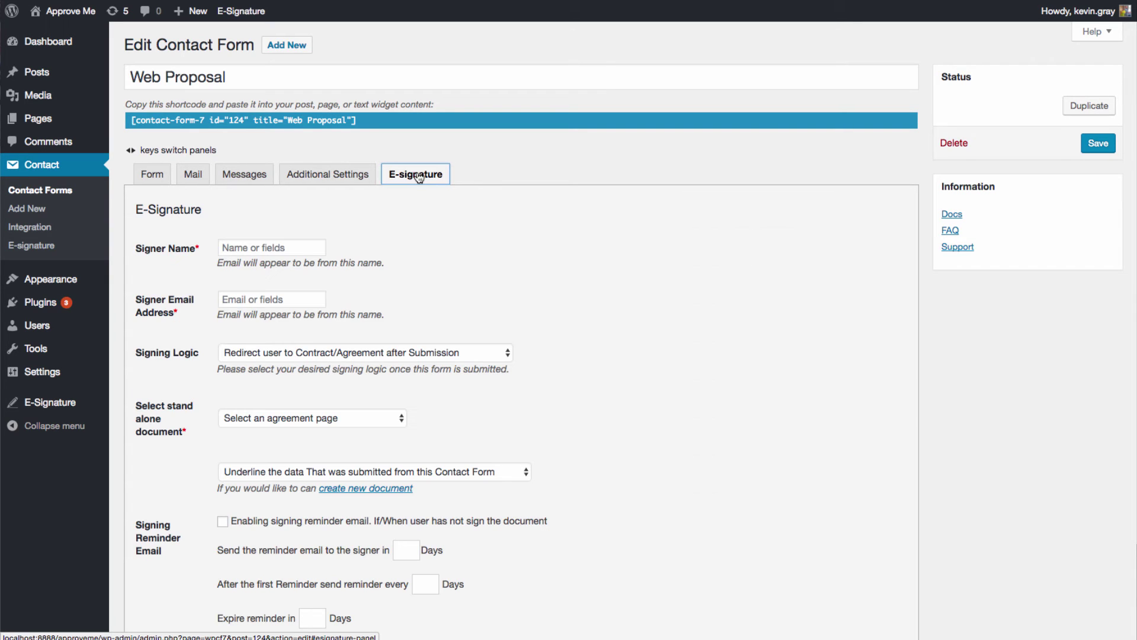
{"action": "left_click", "coordinate": [255, 249]}
{"action": "type", "text": "[text* your-name]"}
{"action": "left_click", "coordinate": [247, 299]}
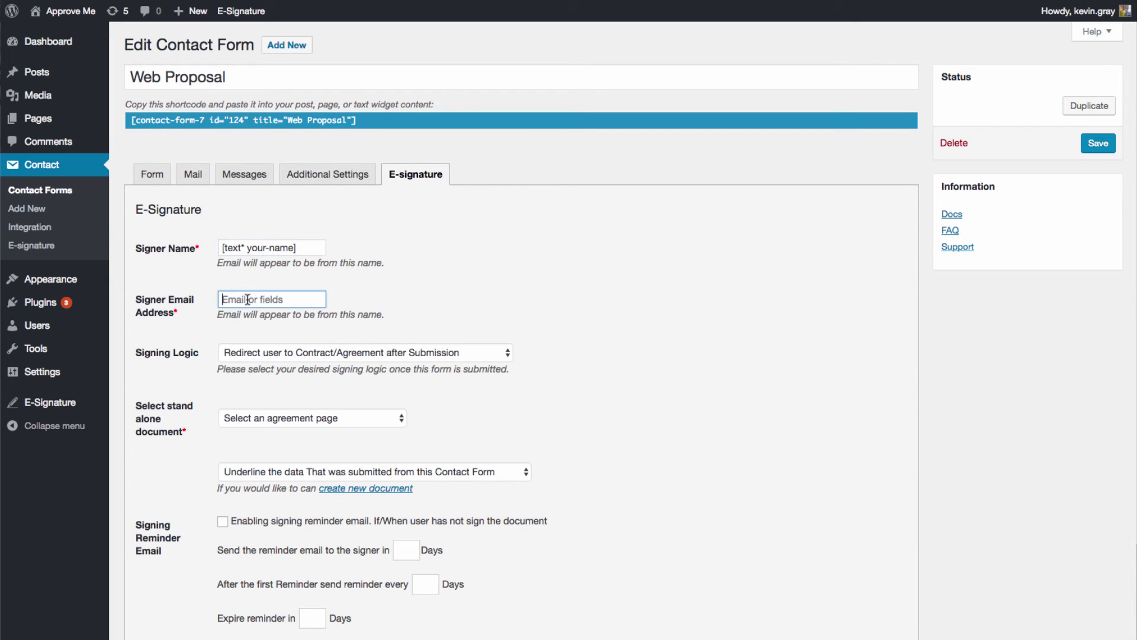
{"action": "type", "text": "[text* your-name]"}
{"action": "double_click", "coordinate": [280, 299]}
{"action": "type", "text": "email"}
{"action": "left_click", "coordinate": [433, 297]}
- Set reminder emails to start after 4 days and repeat every 3 days
{"action": "left_click", "coordinate": [218, 354]}
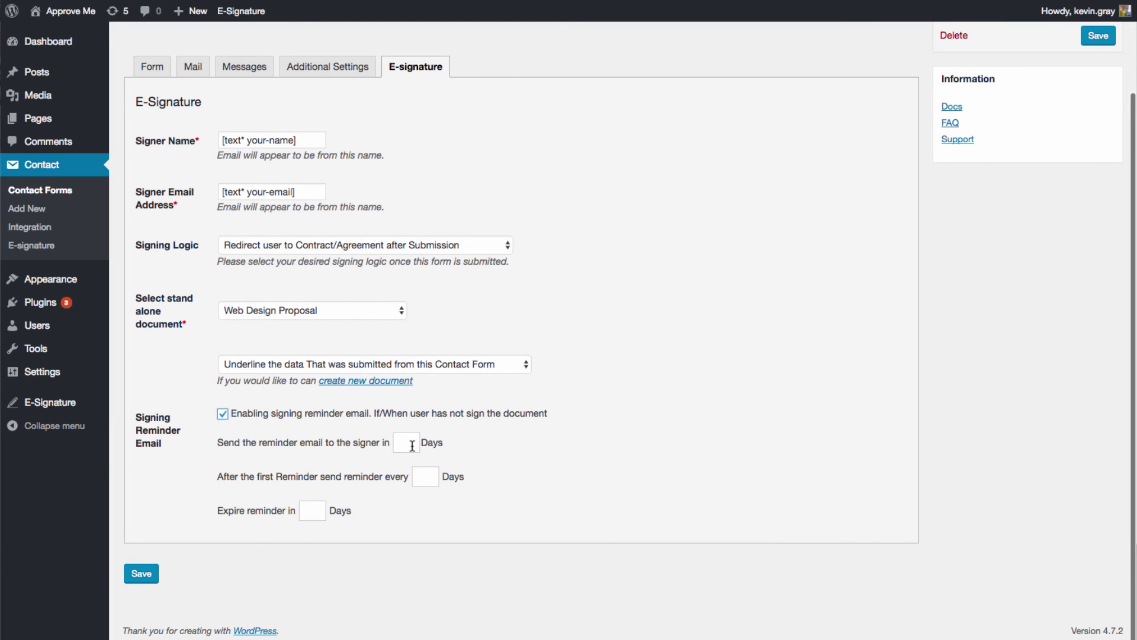
{"action": "left_click", "coordinate": [413, 446]}
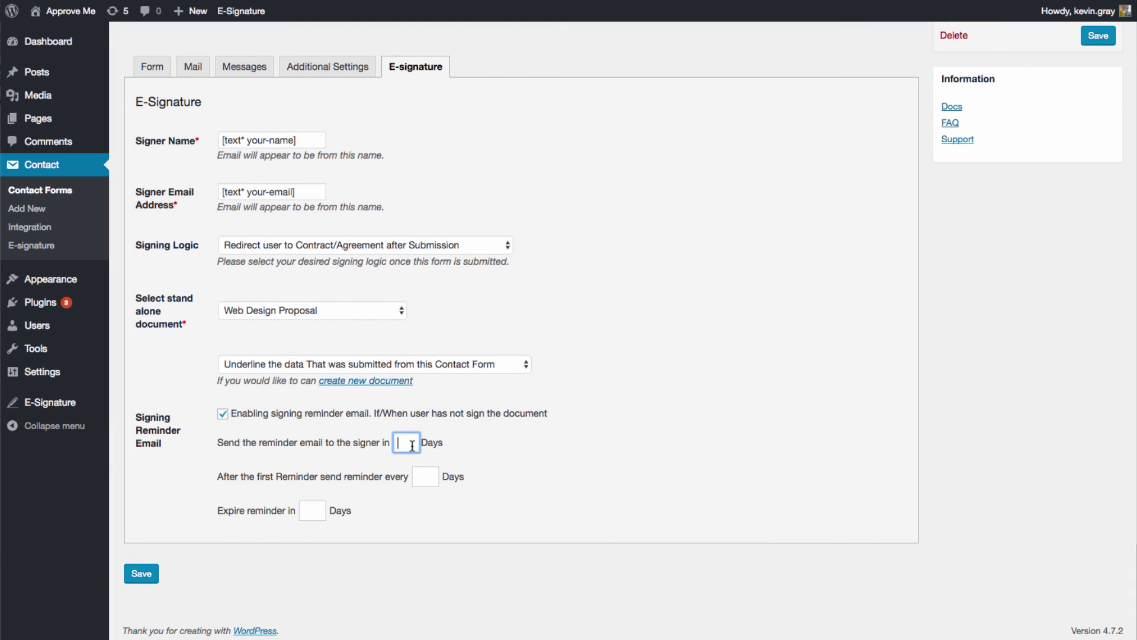
{"action": "type", "text": "4"}
{"action": "left_click", "coordinate": [428, 474]}
{"action": "type", "text": "3"}
{"action": "left_click", "coordinate": [310, 509]}
- Make reminders expire after 21 days and save the form's e-signature settings
{"action": "type", "text": "21"}
{"action": "left_click", "coordinate": [142, 574]}
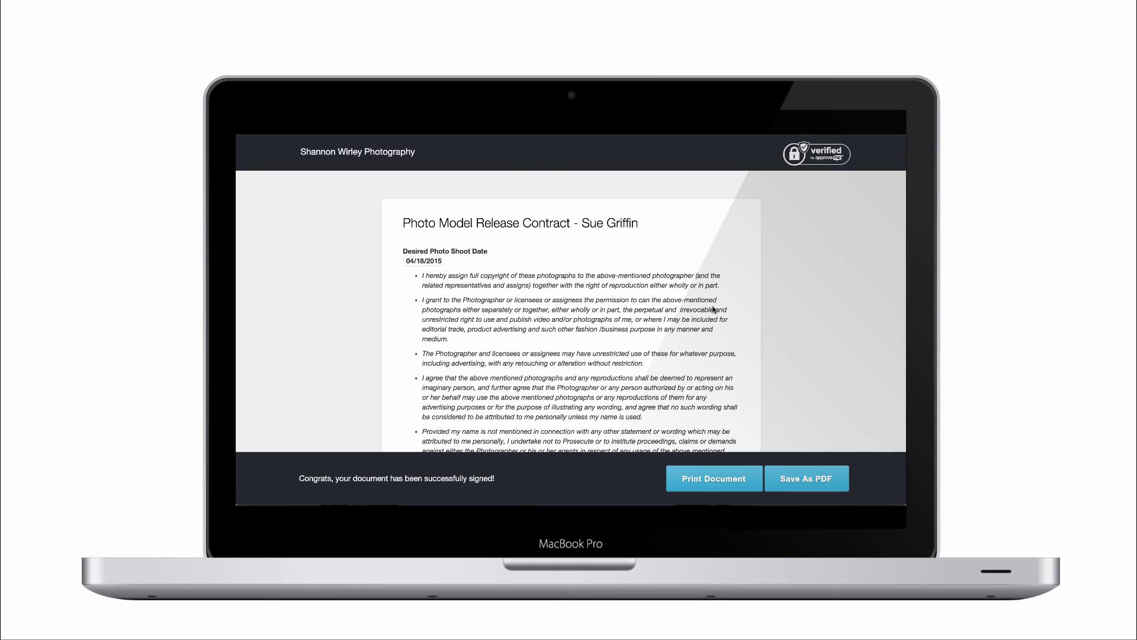
{"action": "scroll", "coordinate": [713, 306], "scroll_direction": "down", "scroll_amount": 5}
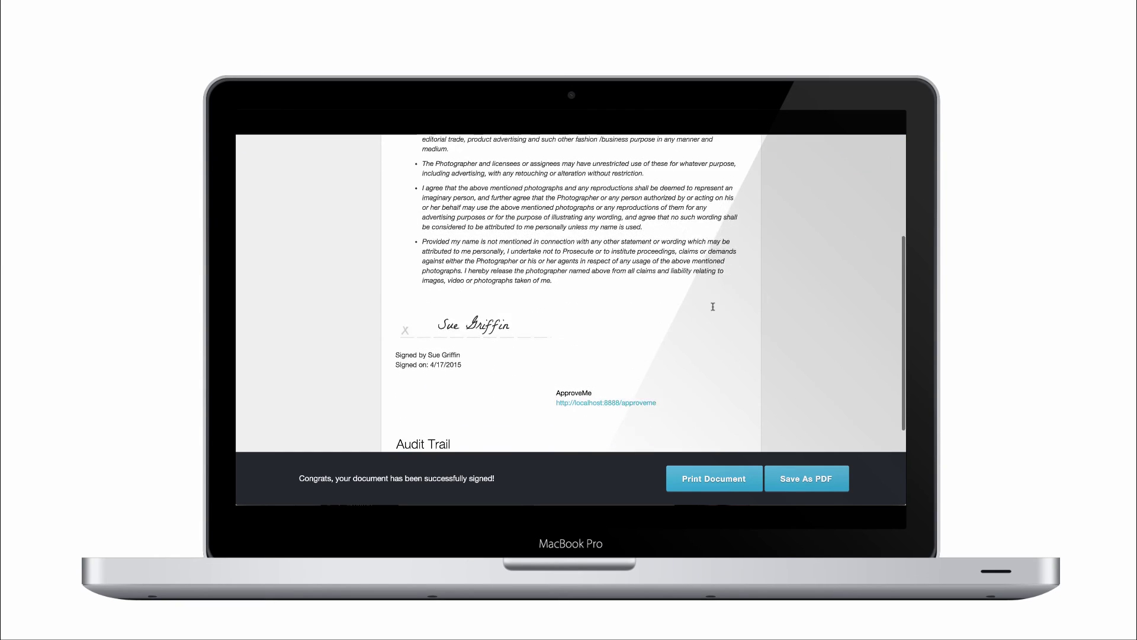
- Save the signed Photo Model Release Contract as a PDF and view its Audit Trail page
{"action": "scroll", "coordinate": [712, 307], "scroll_direction": "down", "scroll_amount": 3}
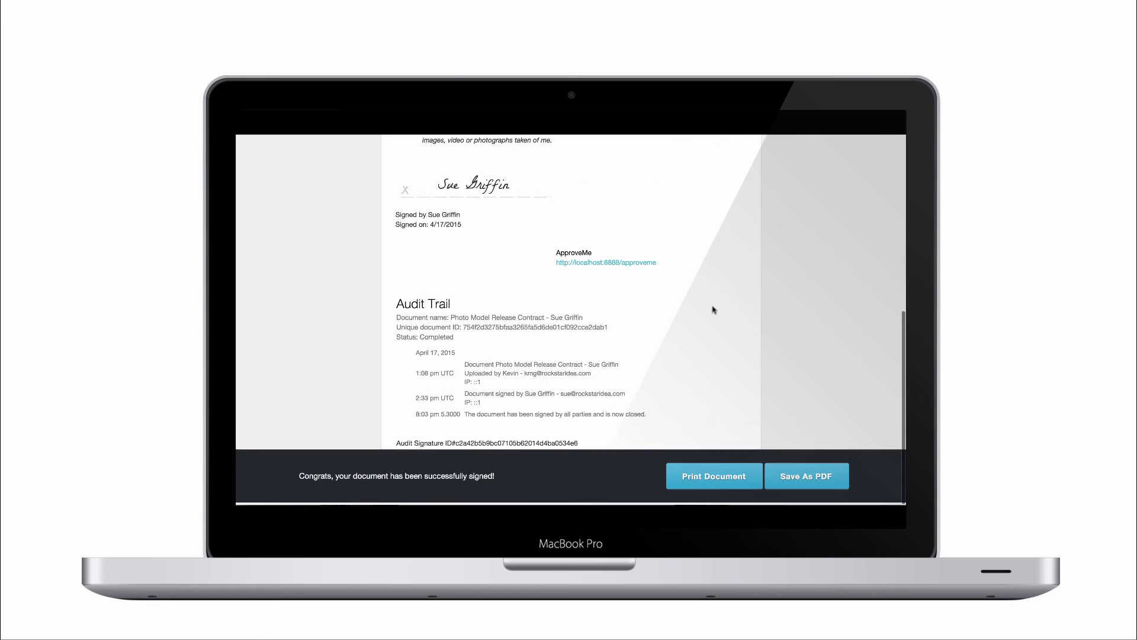
{"action": "left_click", "coordinate": [806, 478]}
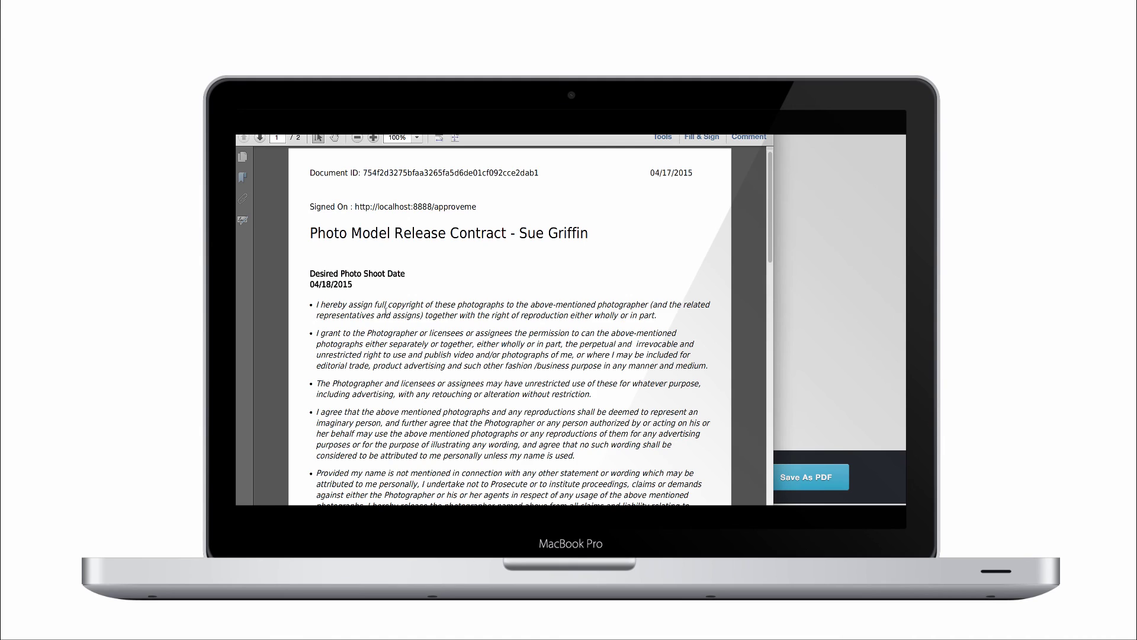
{"action": "scroll", "coordinate": [386, 311], "scroll_direction": "down", "scroll_amount": 10}
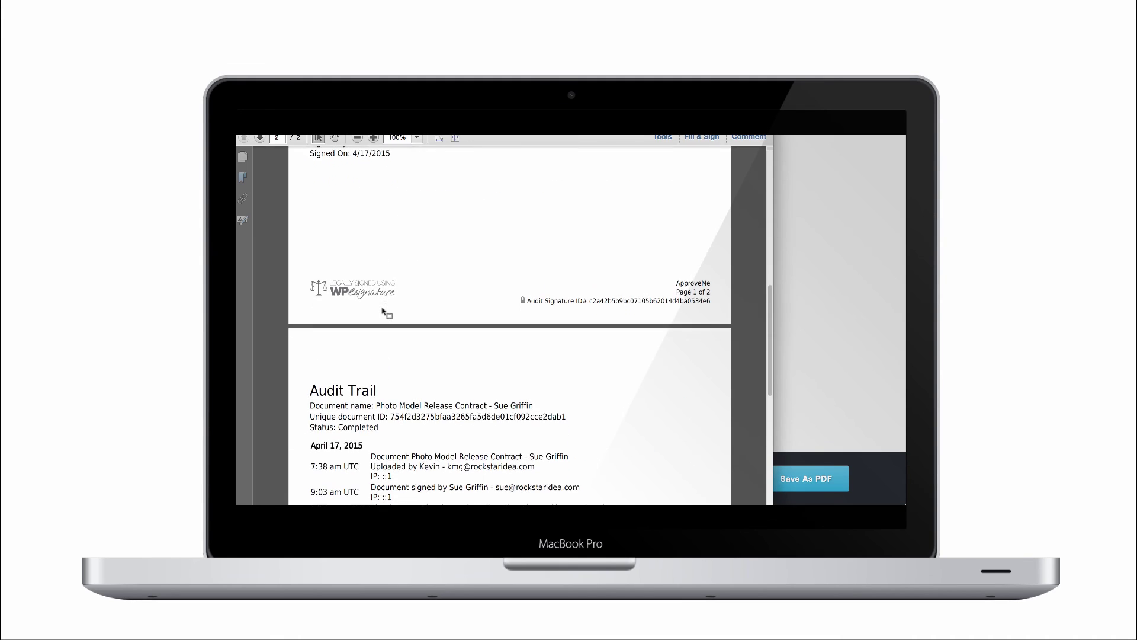